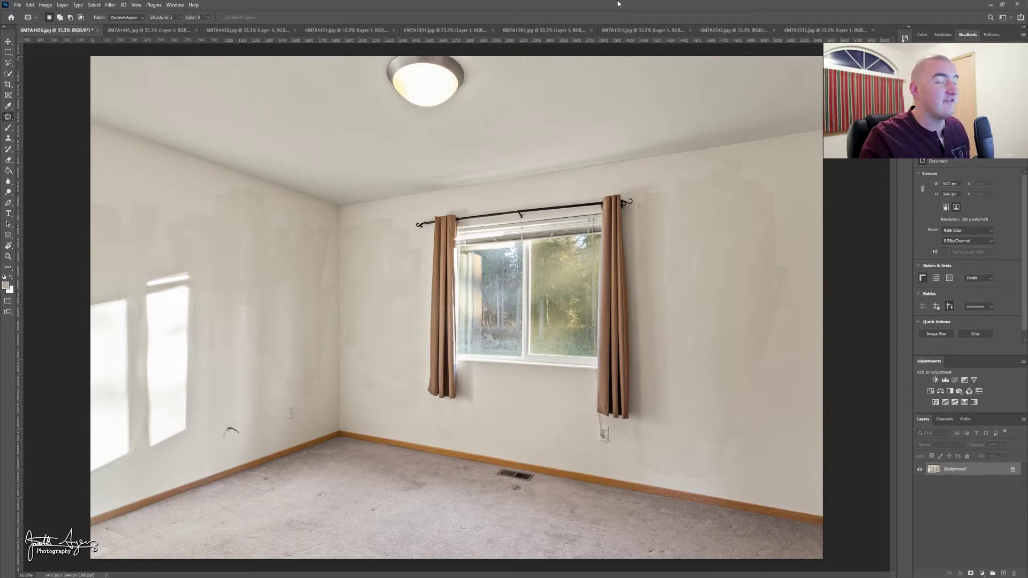
- Duplicate the background layer and choose the Patch tool for retouching the copy
key("ctrl+j")
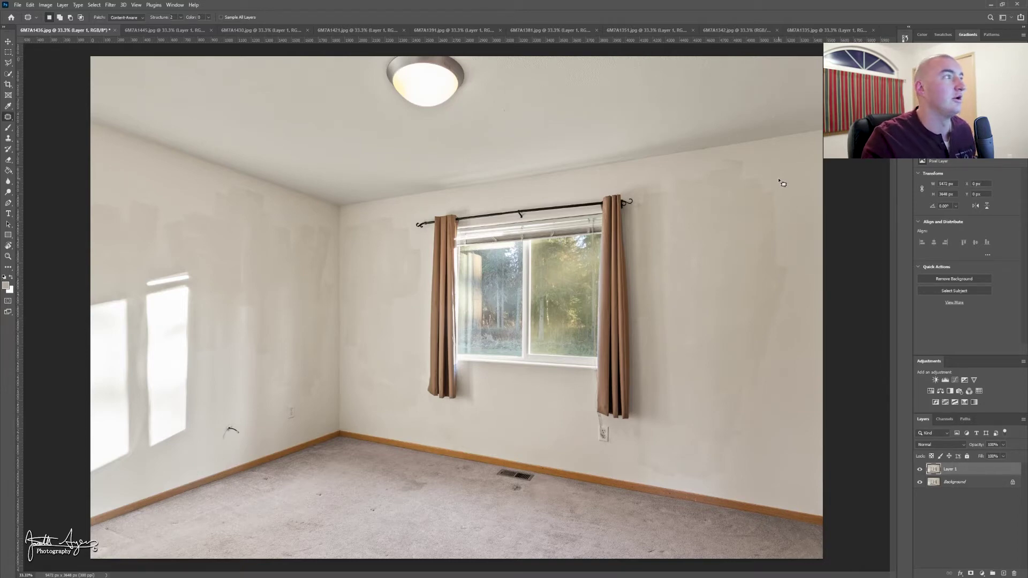
right_click(10, 117)
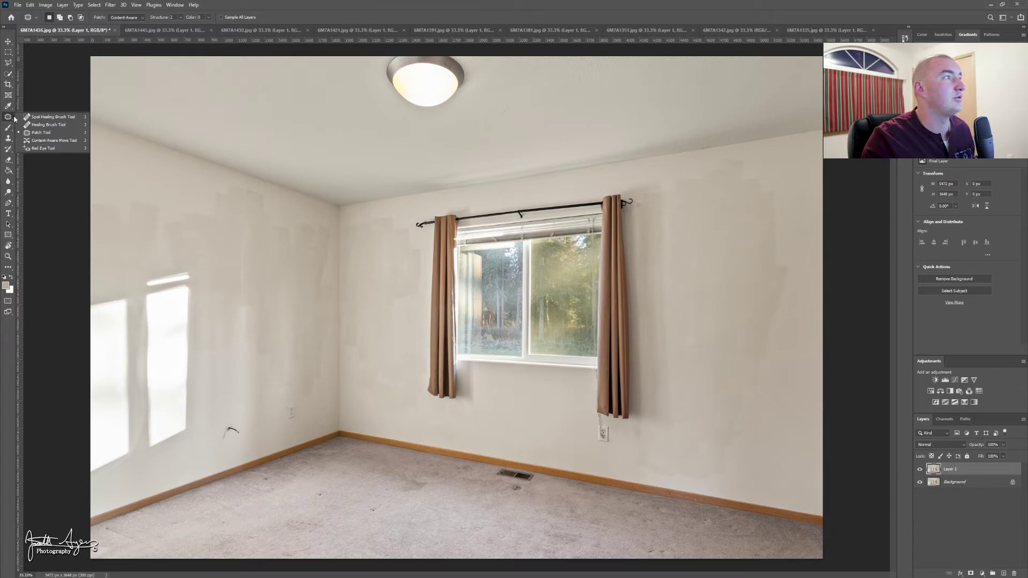
left_click(42, 133)
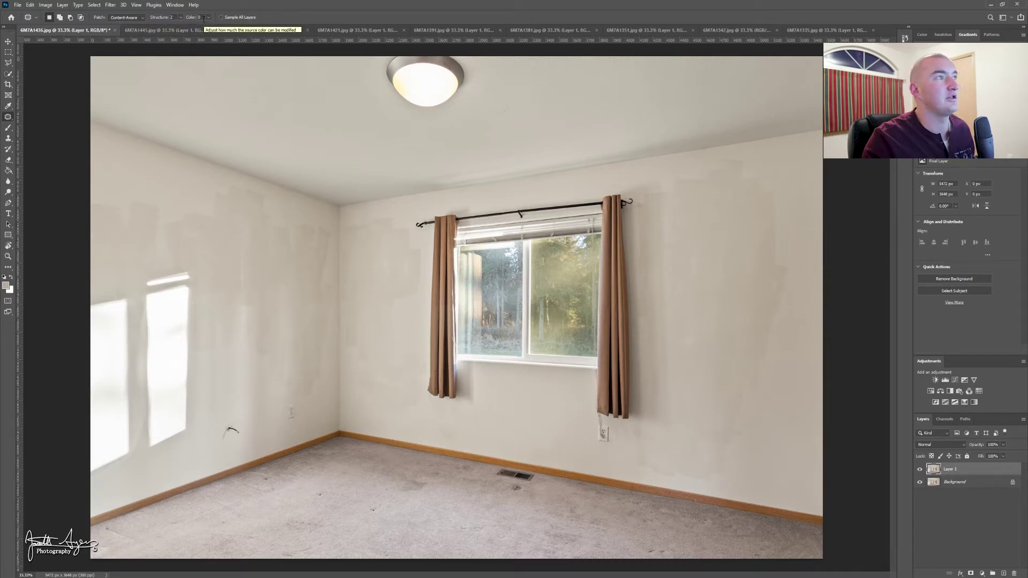
- Patch the dark vertical blotches along the far right side of the window wall with clean wall areas
mouse_move(781, 177)
left_mouse_down()
mouse_move(763, 198)
mouse_move(788, 213)
mouse_move(787, 196)
mouse_move(798, 198)
mouse_move(796, 175)
mouse_move(764, 226)
mouse_move(776, 217)
mouse_move(798, 279)
mouse_move(784, 245)
left_mouse_up()
left_click(785, 222)
left_click_drag(787, 274, 789, 341)
left_click(803, 286)
mouse_move(792, 259)
left_mouse_down()
mouse_move(772, 306)
mouse_move(798, 305)
left_mouse_up()
left_click_drag(785, 294, 792, 194)
left_click(782, 217)
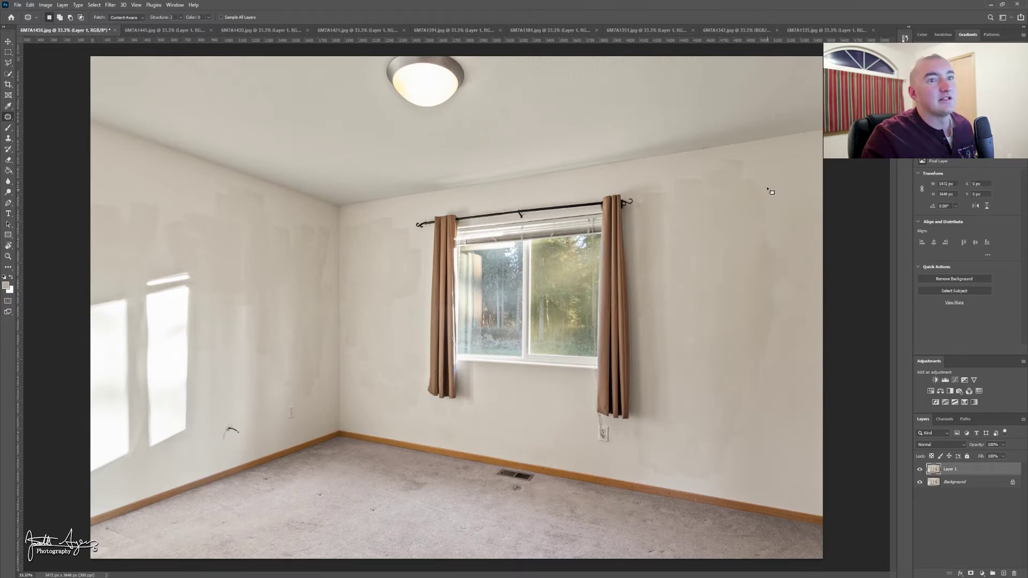
- Patch the uneven paint marks high on the window wall, just below the ceiling at the far right, and deselect
mouse_move(762, 171)
left_mouse_down()
mouse_move(761, 206)
mouse_move(766, 173)
mouse_move(754, 218)
mouse_move(777, 219)
left_mouse_up()
mouse_move(768, 216)
left_mouse_down()
mouse_move(788, 187)
mouse_move(782, 253)
mouse_move(776, 219)
left_mouse_up()
mouse_move(772, 230)
left_mouse_down()
mouse_move(791, 196)
mouse_move(735, 189)
mouse_move(763, 182)
left_mouse_up()
left_click(789, 224)
mouse_move(745, 188)
left_mouse_down()
mouse_move(769, 156)
mouse_move(755, 166)
mouse_move(791, 156)
mouse_move(791, 182)
left_mouse_up()
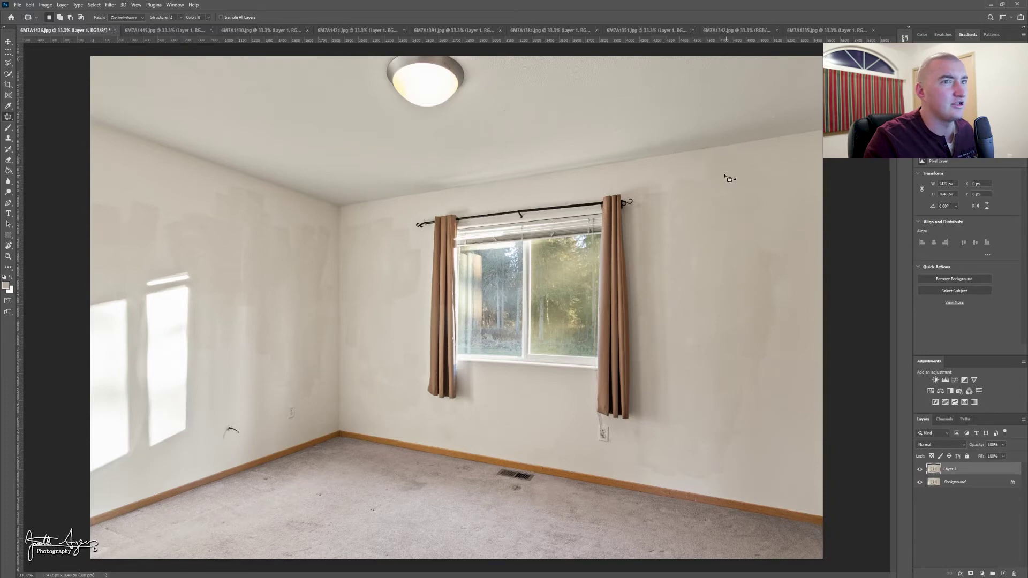
mouse_move(762, 164)
left_mouse_down()
mouse_move(769, 189)
mouse_move(795, 160)
left_mouse_up()
mouse_move(762, 190)
left_mouse_down()
mouse_move(753, 202)
mouse_move(770, 209)
mouse_move(782, 177)
mouse_move(792, 180)
left_mouse_up()
key("ctrl+d")
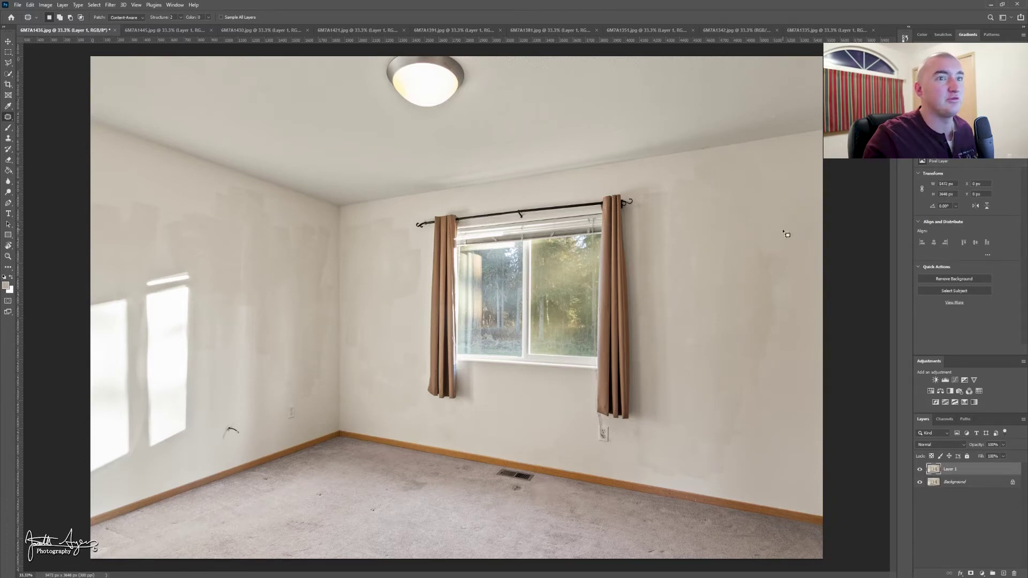
- Patch the remaining blotches in the middle of the wall right of the curtains, clearing each selection
mouse_move(779, 245)
left_mouse_down()
mouse_move(767, 291)
mouse_move(784, 264)
mouse_move(783, 220)
mouse_move(780, 232)
left_mouse_up()
key("ctrl+d")
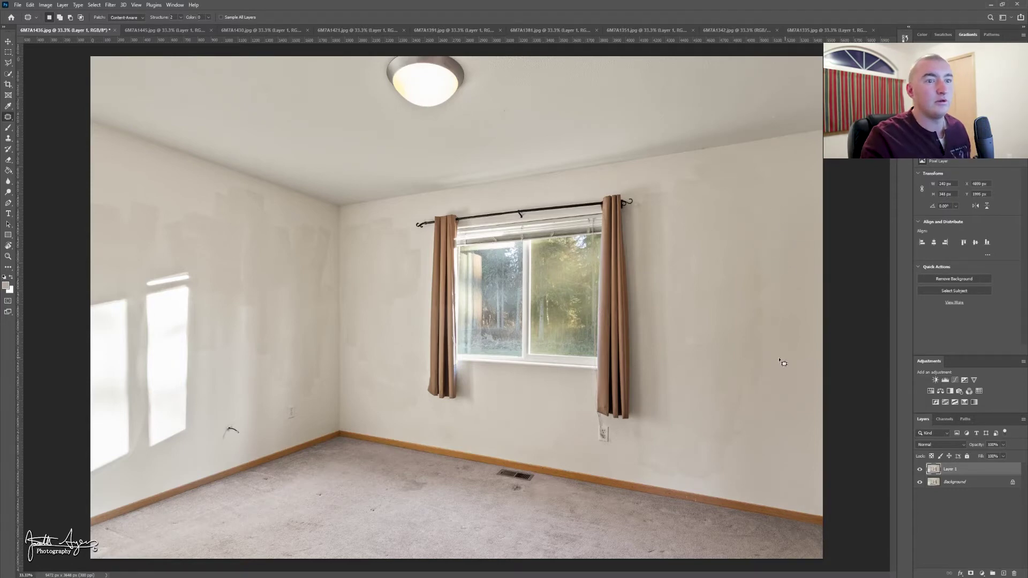
left_click_drag(709, 155, 713, 187)
left_click_drag(753, 232, 747, 266)
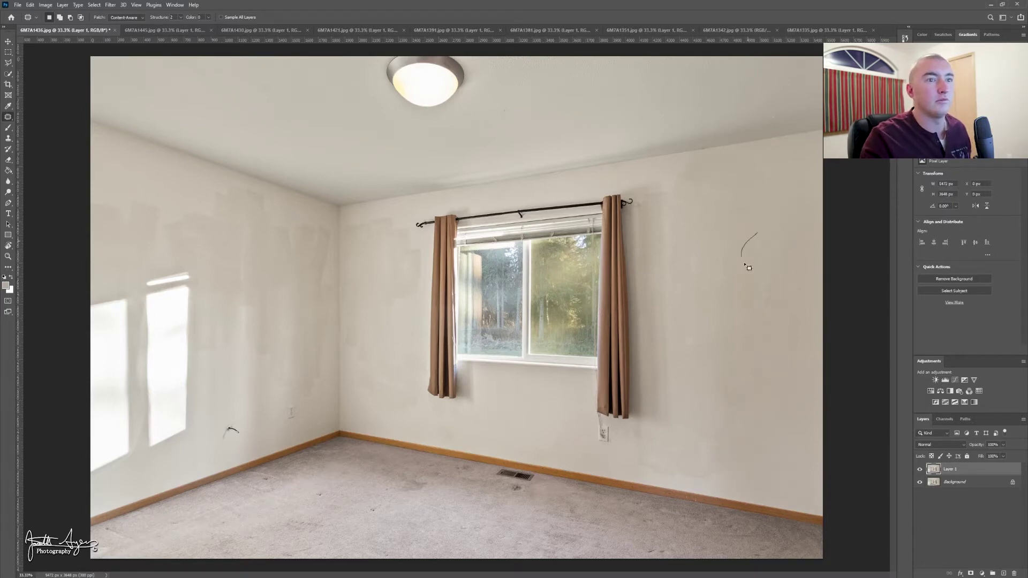
key("ctrl+d")
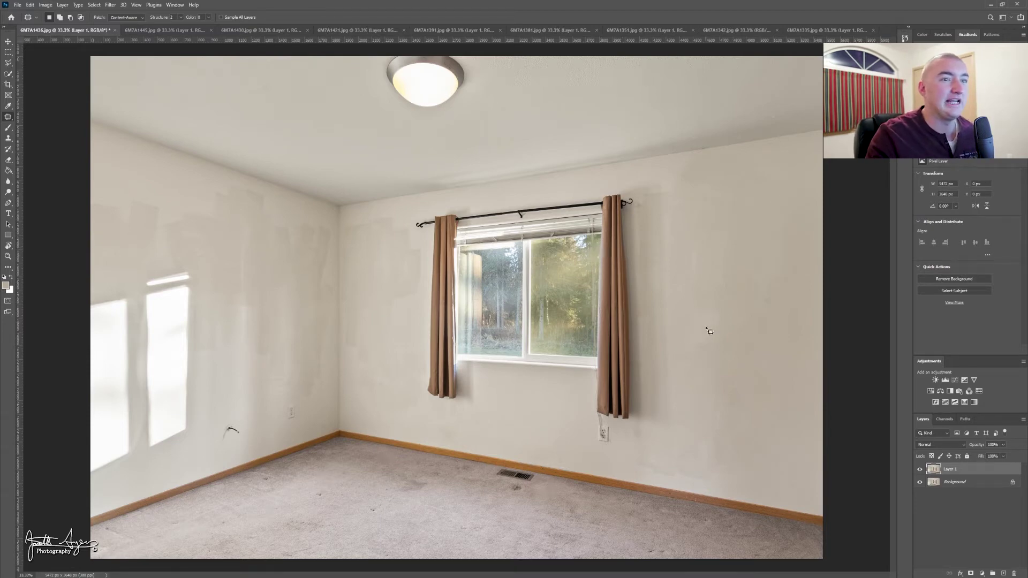
- Clone clean wall tone over the blotches on the upper wall right of the window, using the Clone Stamp with an enlarged soft brush
left_click(8, 139)
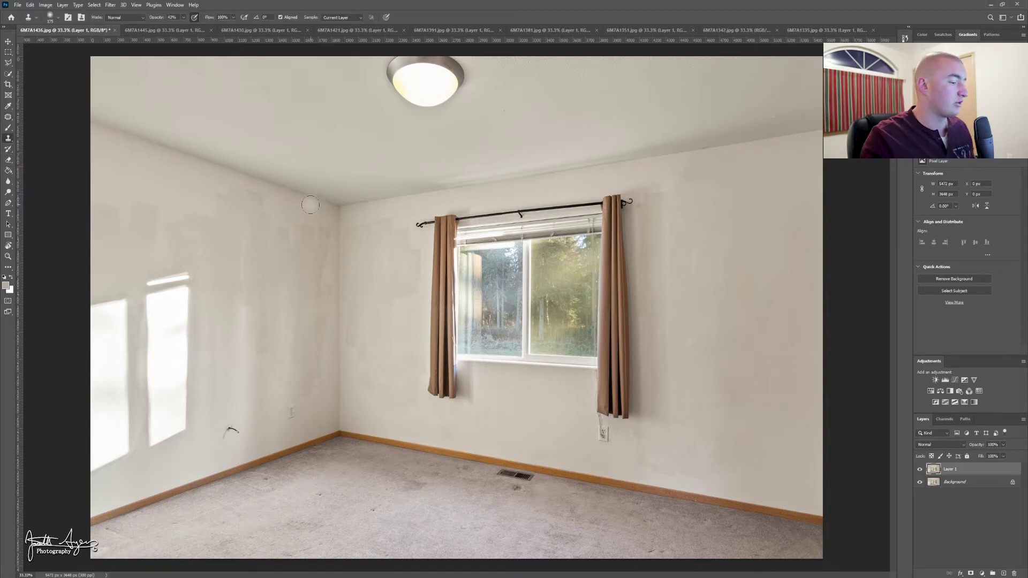
key("bracketright")
key("bracketright")
key("bracketright")
key("bracketright")
key("bracketright")
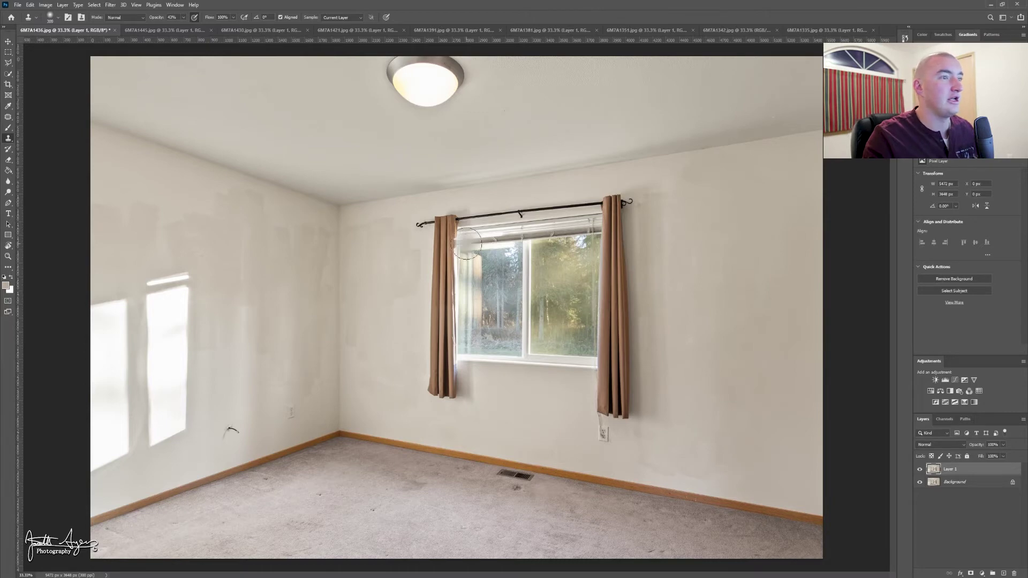
key("bracketright")
key("bracketleft")
key("bracketleft")
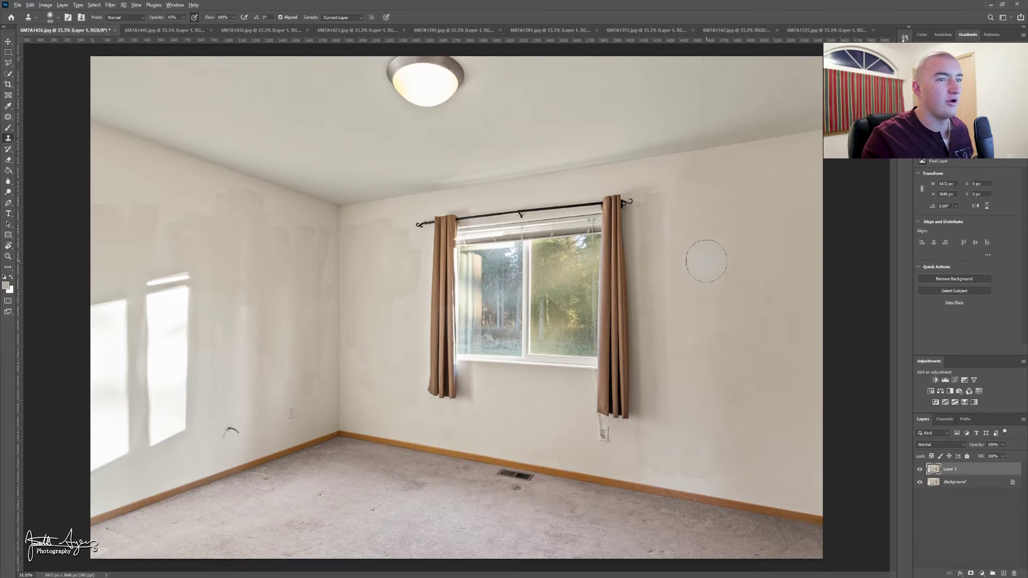
right_click(715, 239, "alt")
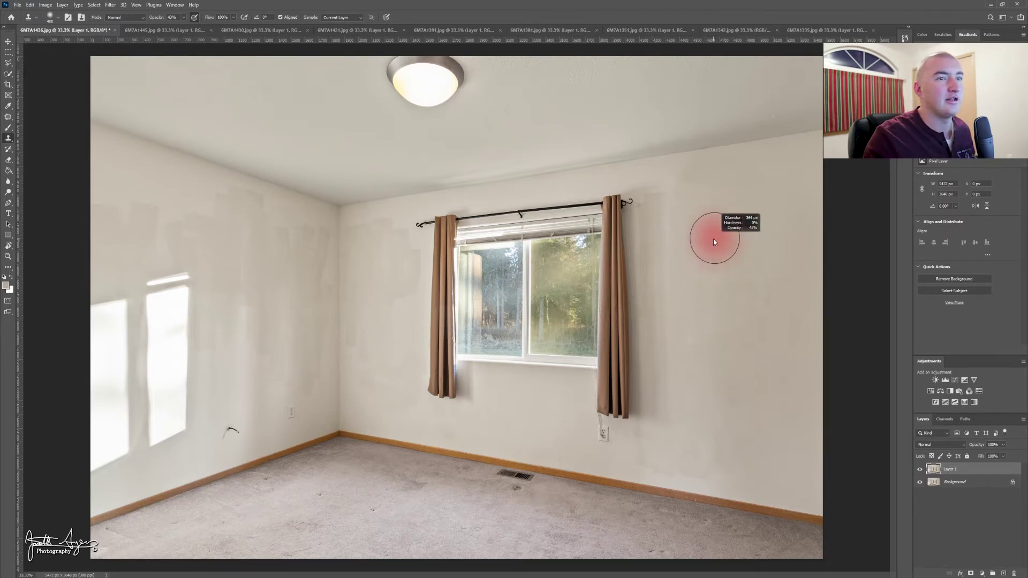
left_click_drag(714, 239, 724, 238)
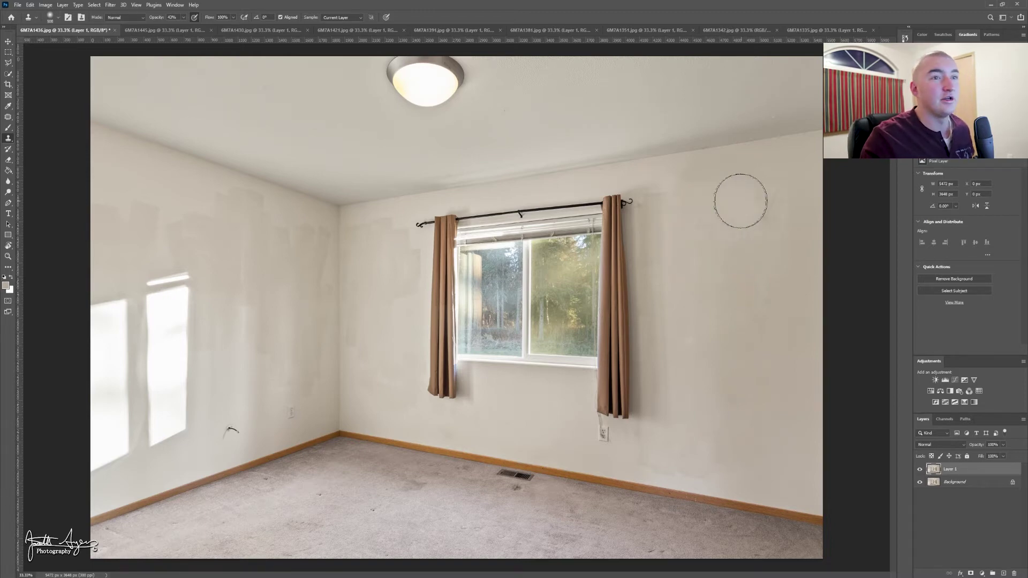
mouse_move(723, 200)
left_mouse_down()
mouse_move(690, 204)
mouse_move(728, 195)
mouse_move(749, 204)
mouse_move(724, 207)
left_mouse_up()
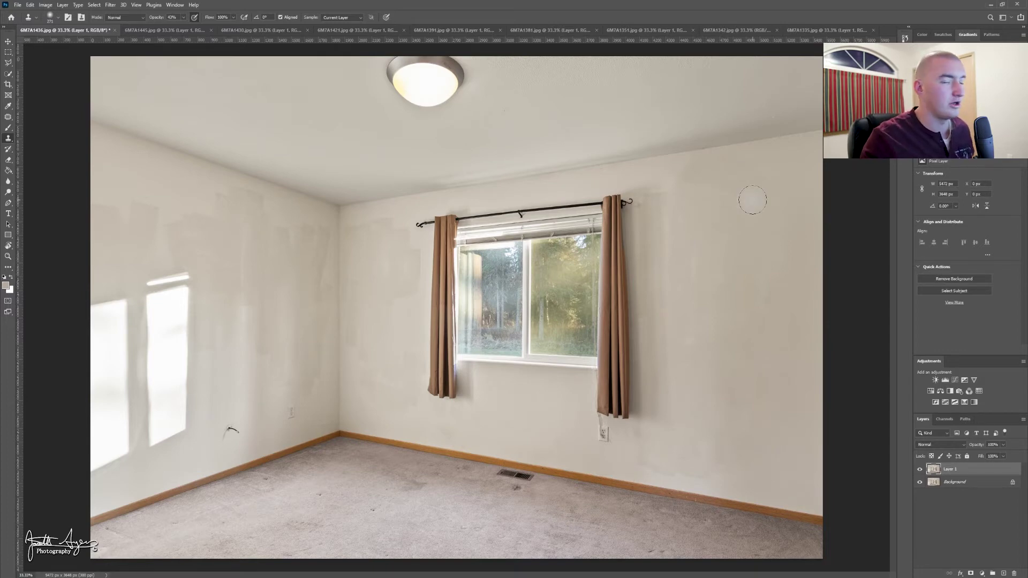
right_click(400, 155)
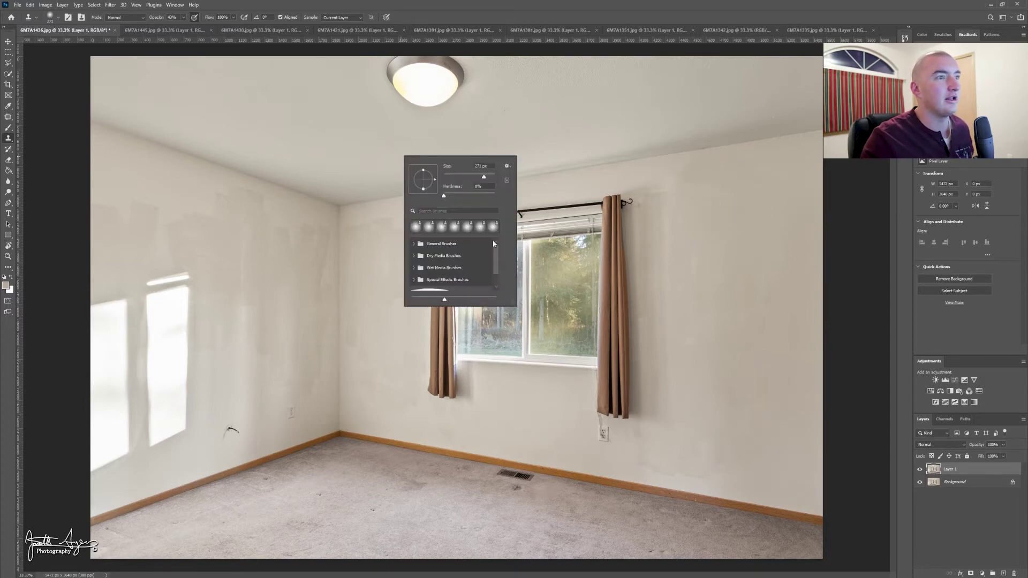
left_click(567, 8)
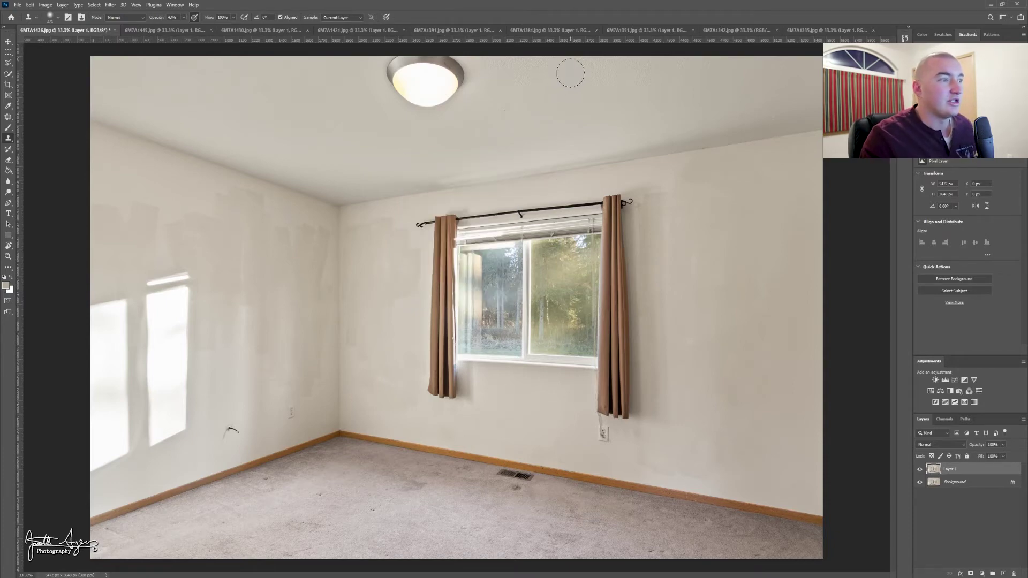
left_click_drag(621, 210, 627, 190)
key("ctrl+z")
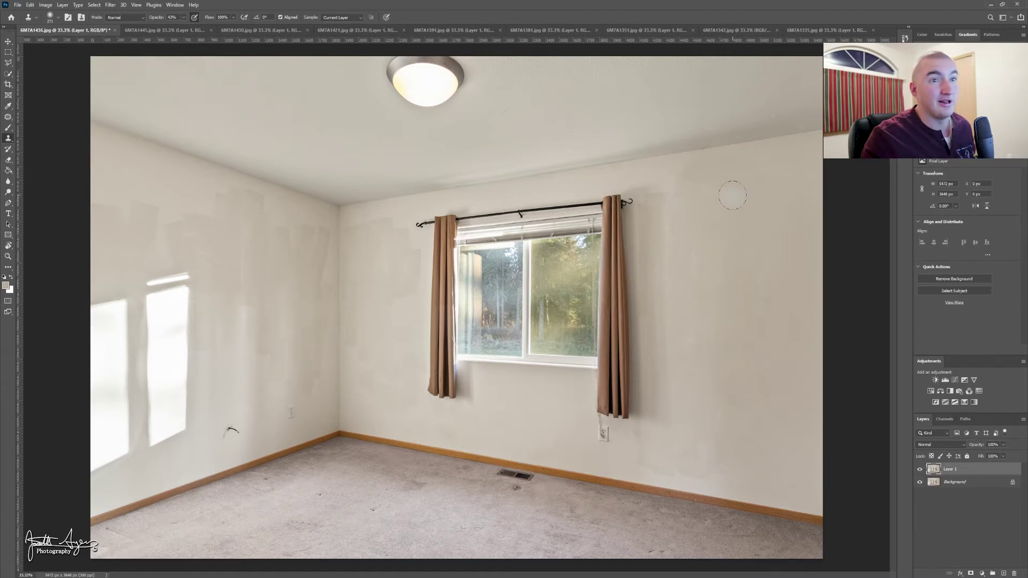
- Clone clean wall tone over the leftover marks on the upper and lower parts of the wall right of the window
mouse_move(752, 186)
left_mouse_down()
mouse_move(734, 189)
mouse_move(760, 182)
left_mouse_up()
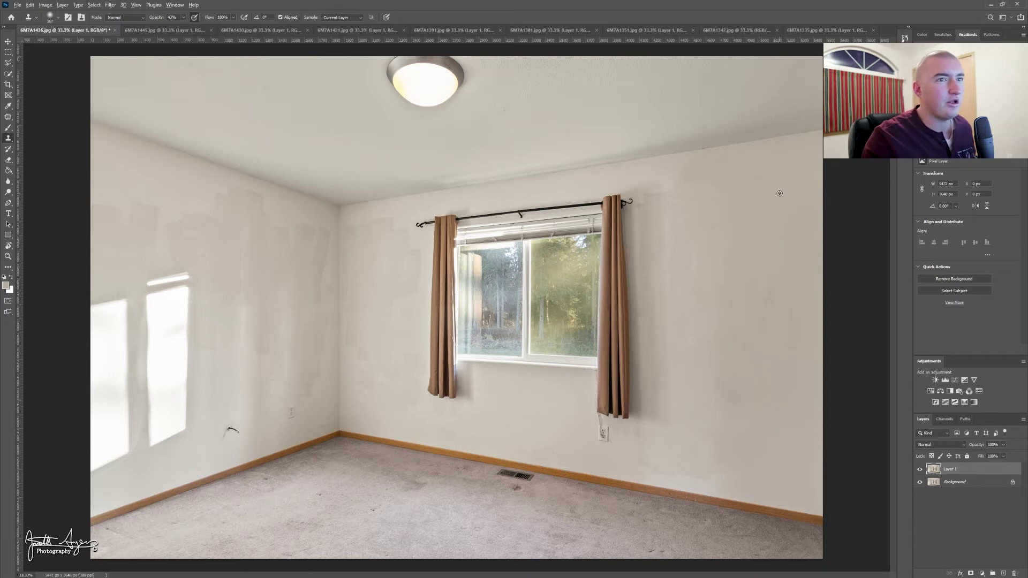
left_click_drag(744, 177, 742, 175)
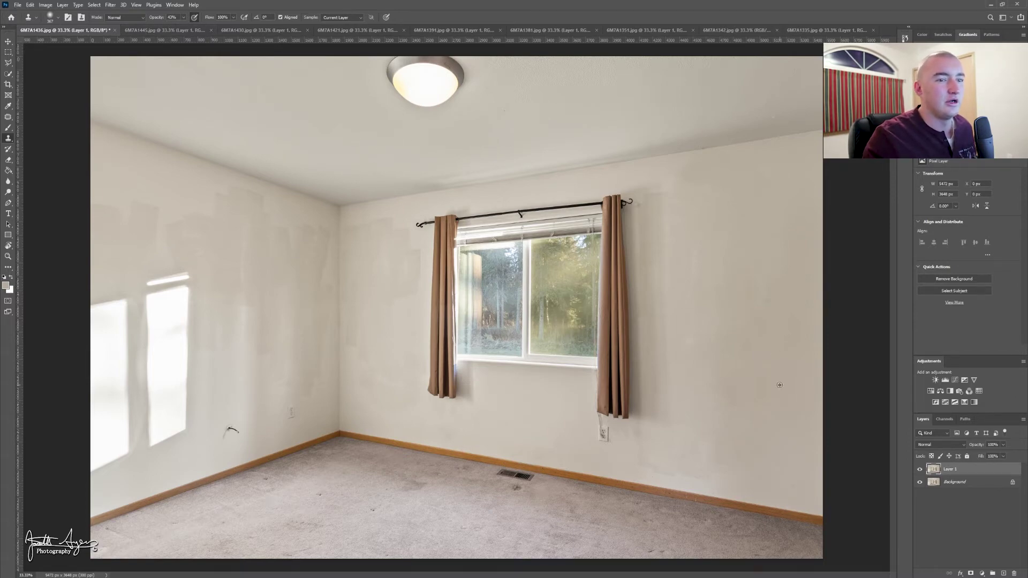
left_click_drag(721, 411, 717, 398)
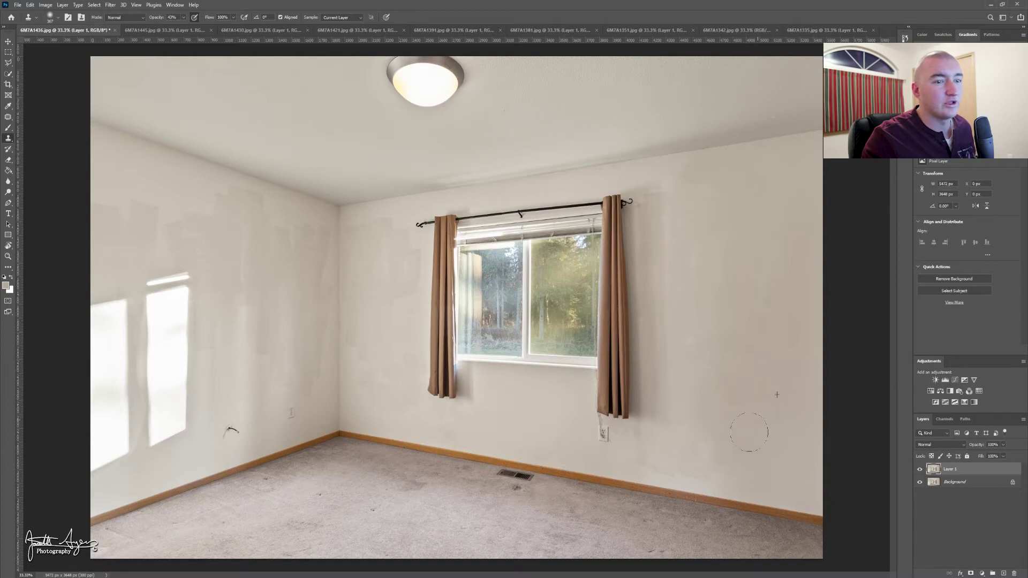
left_click_drag(749, 432, 734, 436)
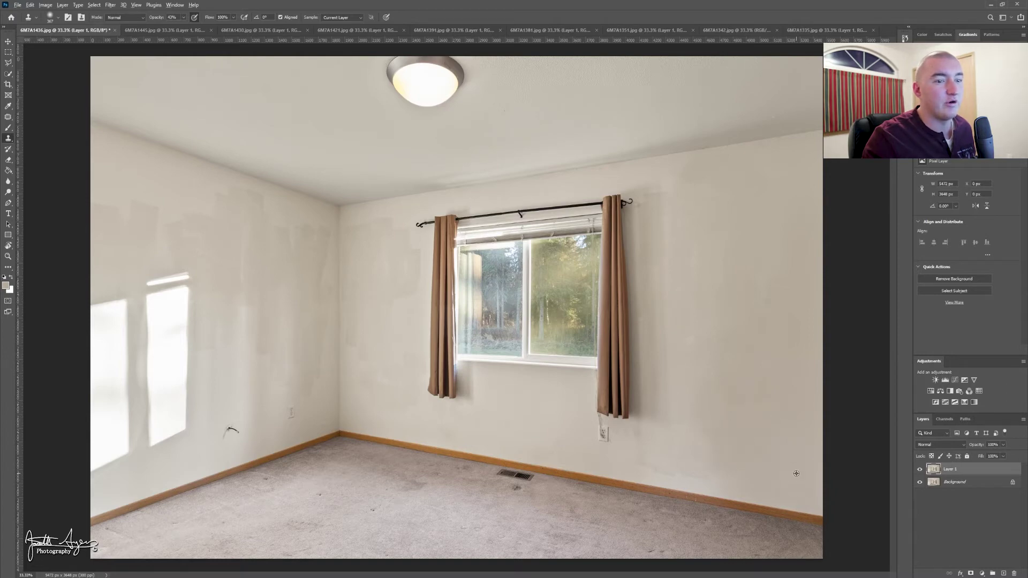
mouse_move(715, 476)
left_mouse_down()
mouse_move(695, 468)
mouse_move(707, 455)
left_mouse_up()
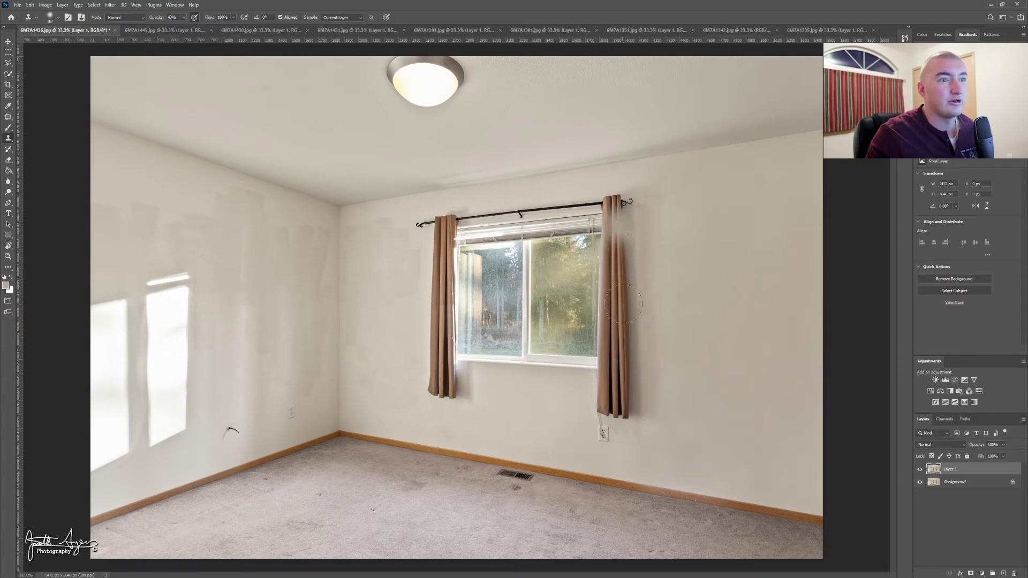
key("ctrl+z")
left_click(624, 329)
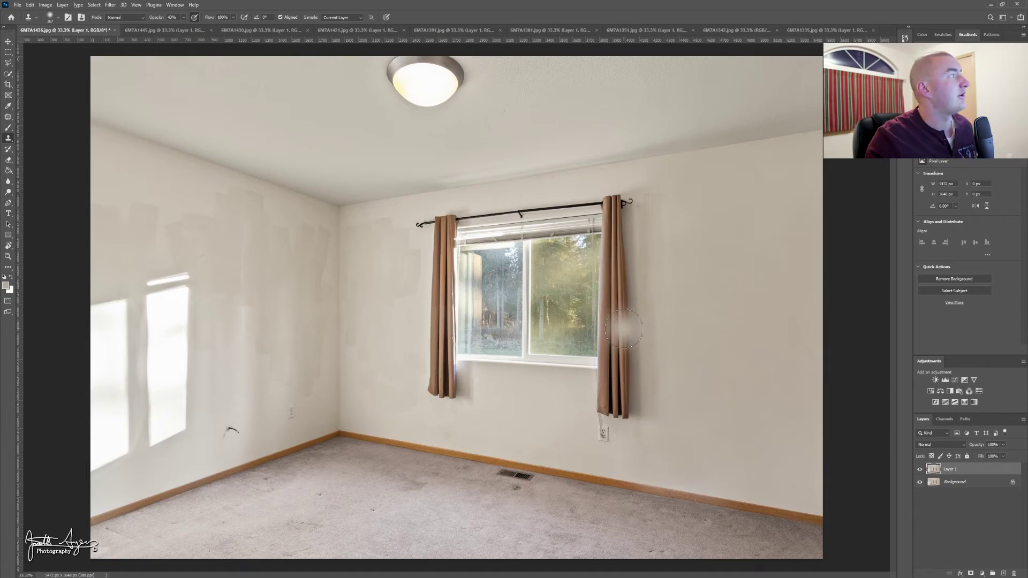
key("ctrl+z")
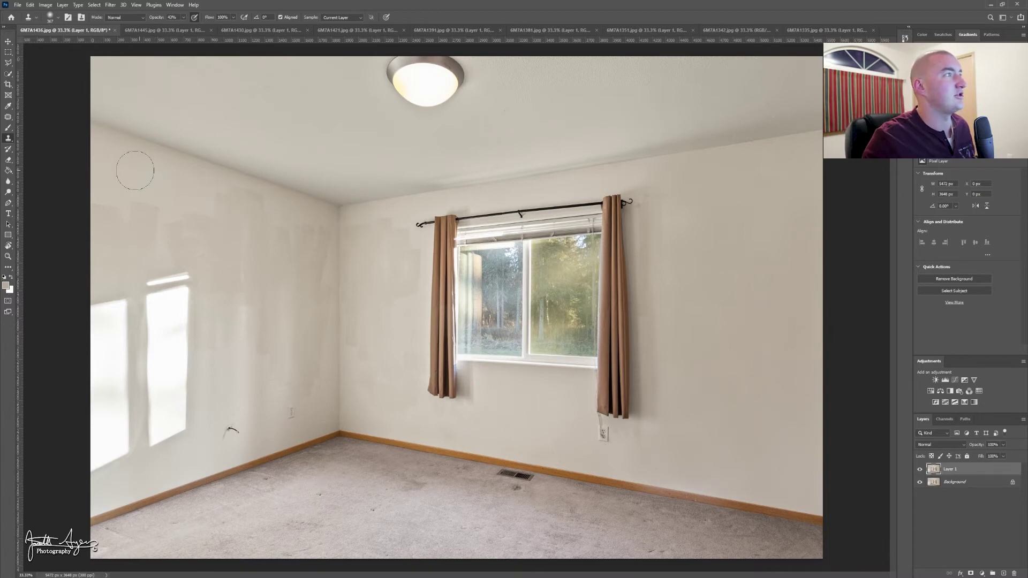
- Patch the dark paint marks across the upper part of the left wall with the Patch tool
left_click(8, 117)
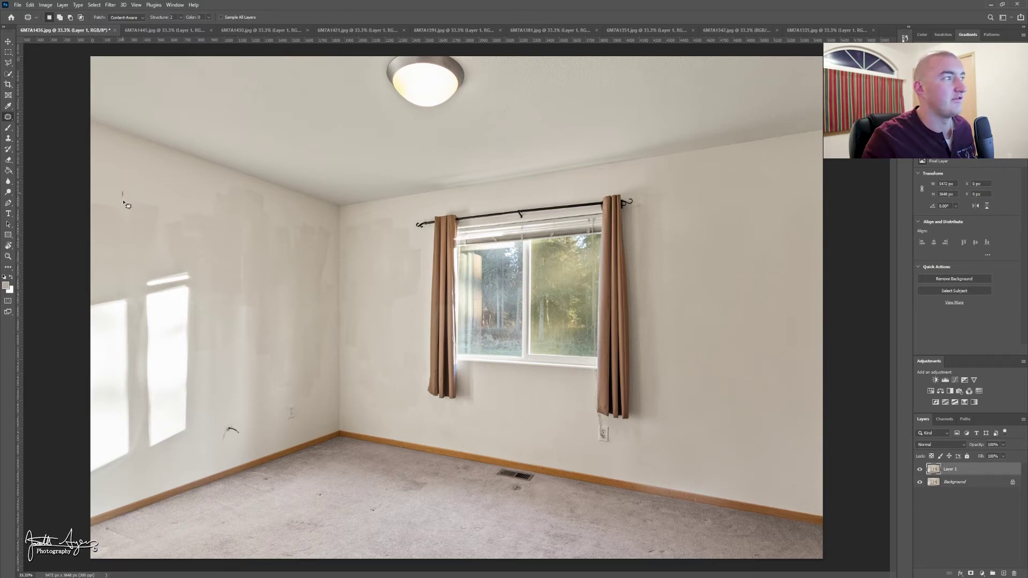
left_click_drag(141, 192, 137, 192)
left_click_drag(154, 204, 150, 180)
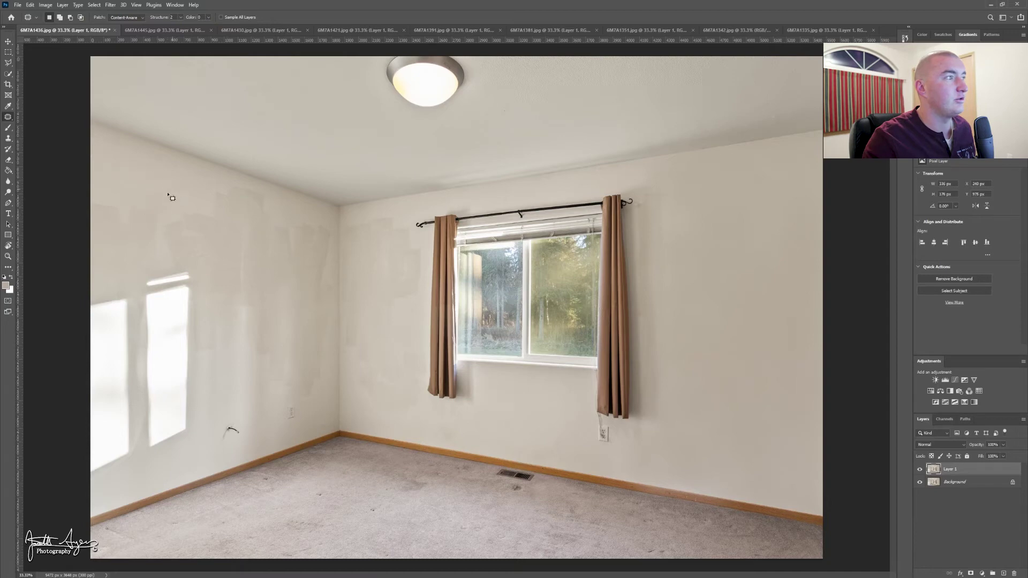
left_click_drag(179, 177, 179, 177)
key("ctrl+d")
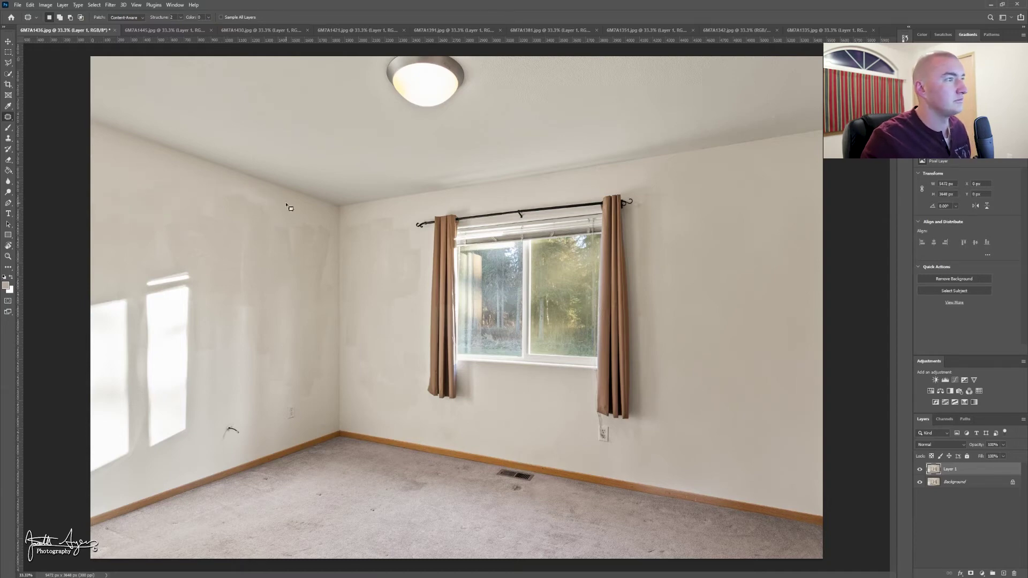
left_click_drag(241, 198, 246, 205)
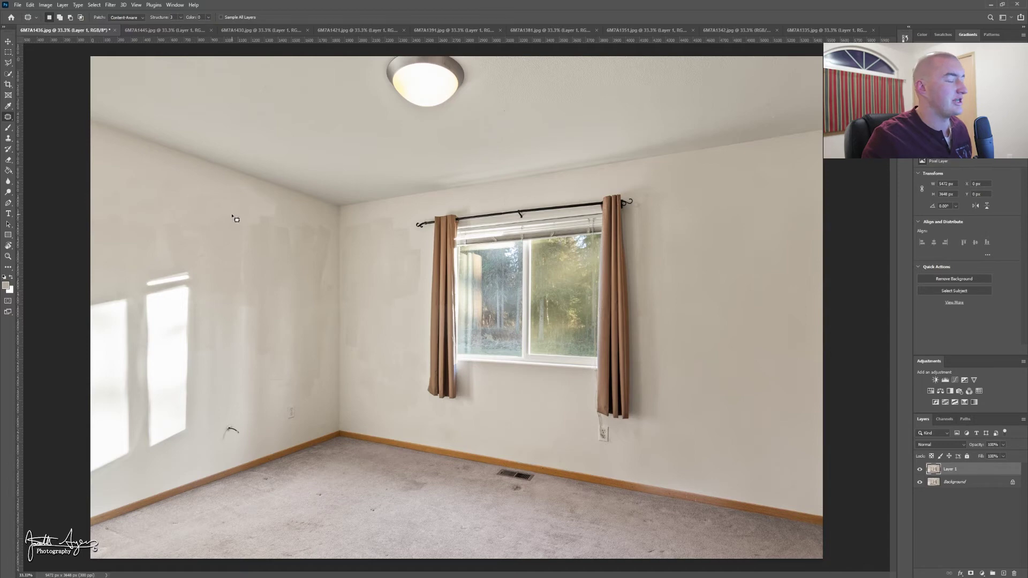
- Blend the upper left wall above the sunlight patches with the Clone Stamp, then reduce the brush size
key("s")
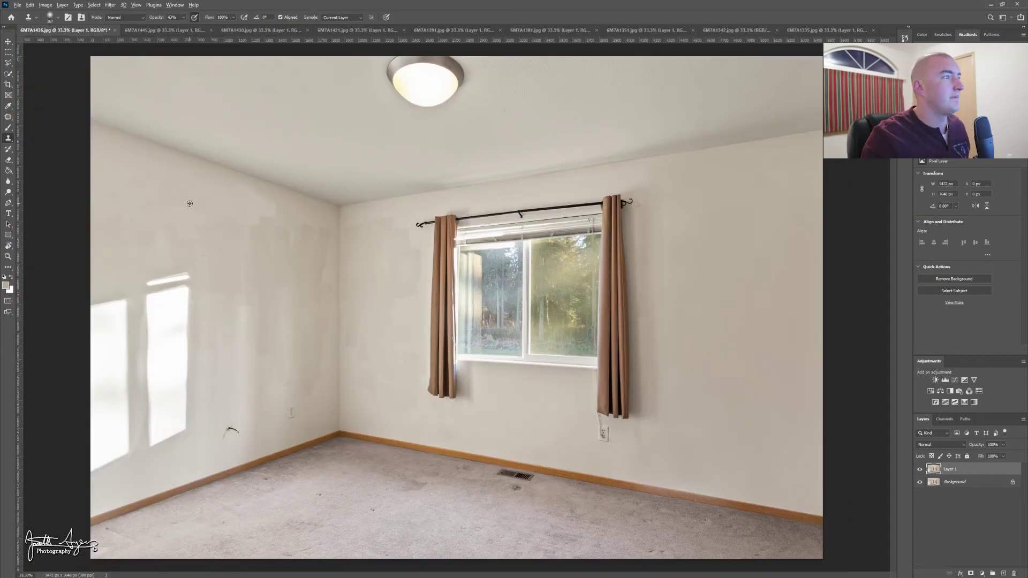
mouse_move(173, 211)
left_mouse_down()
mouse_move(101, 172)
mouse_move(266, 200)
mouse_move(285, 253)
mouse_move(283, 236)
mouse_move(268, 243)
mouse_move(296, 225)
mouse_move(287, 241)
left_mouse_up()
key("bracketleft")
key("bracketleft")
key("bracketleft")
key("bracketleft")
key("bracketleft")
- Set the Clone Stamp to 21% opacity with a larger brush and clone sampled wall tone over the left wall near the room corner
key("2")
key("1")
key("bracketright")
key("bracketright")
key("bracketright")
key("bracketright")
key("bracketright")
key("bracketright")
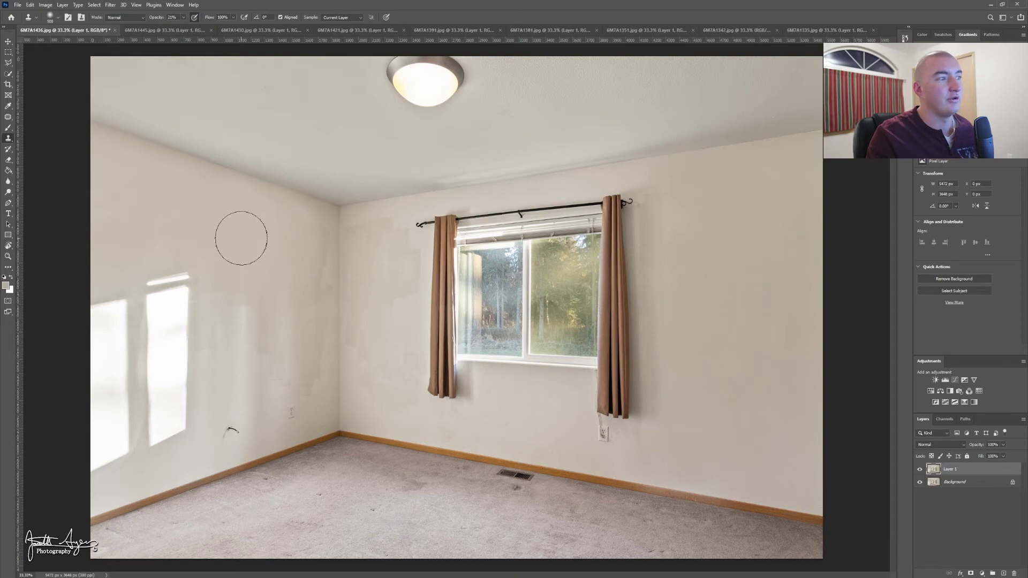
left_click(241, 227, "alt")
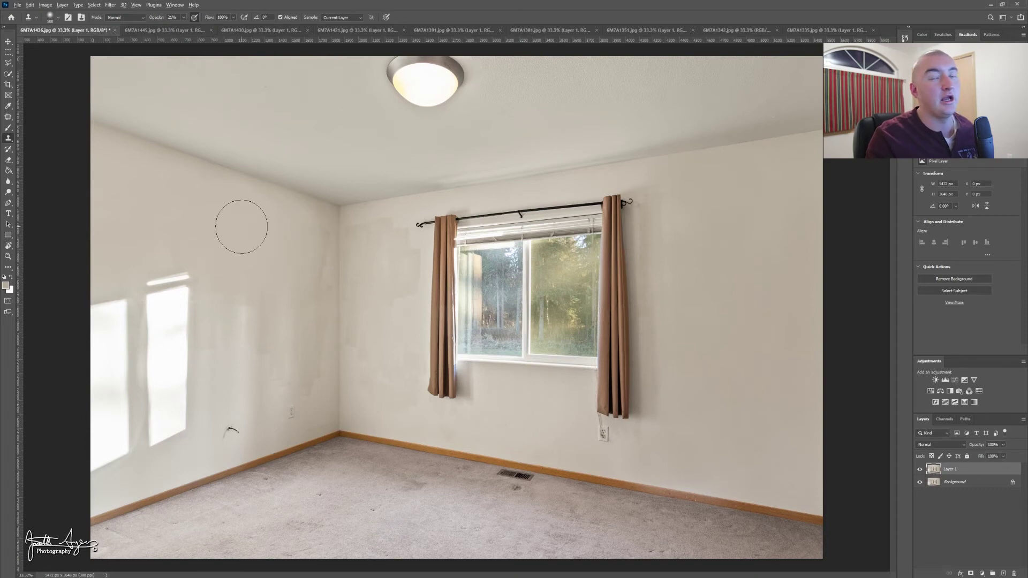
left_click(245, 227, "alt")
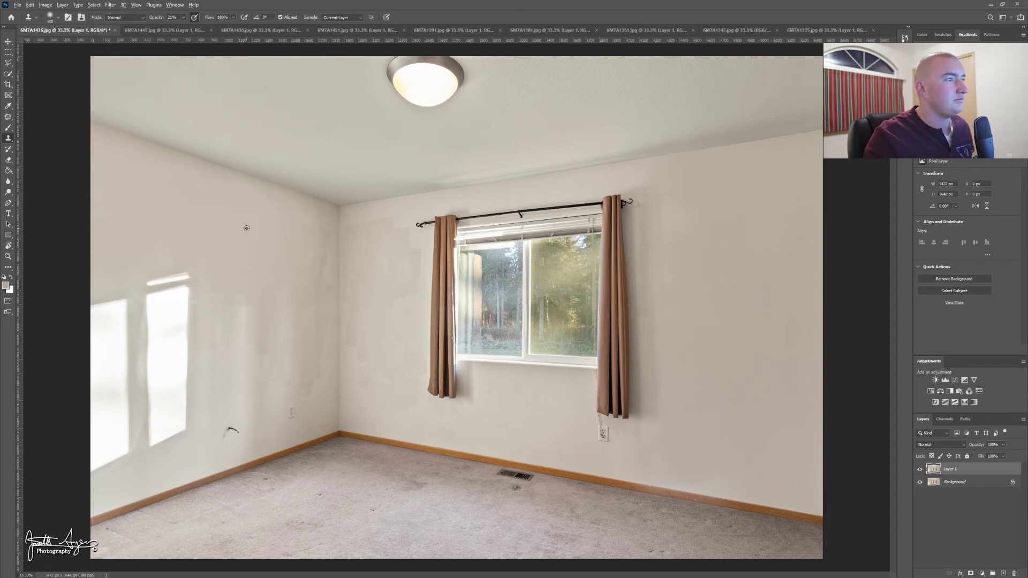
mouse_move(304, 243)
left_mouse_down()
mouse_move(296, 291)
mouse_move(306, 284)
left_mouse_up()
- Set the Clone Stamp to 39% opacity with a smaller brush and clone sampled tone over the left wall's lower marks near the corner
left_click(280, 269, "alt")
key("3")
key("9")
key("bracketleft")
key("bracketleft")
key("bracketleft")
key("bracketleft")
key("bracketleft")
key("bracketleft")
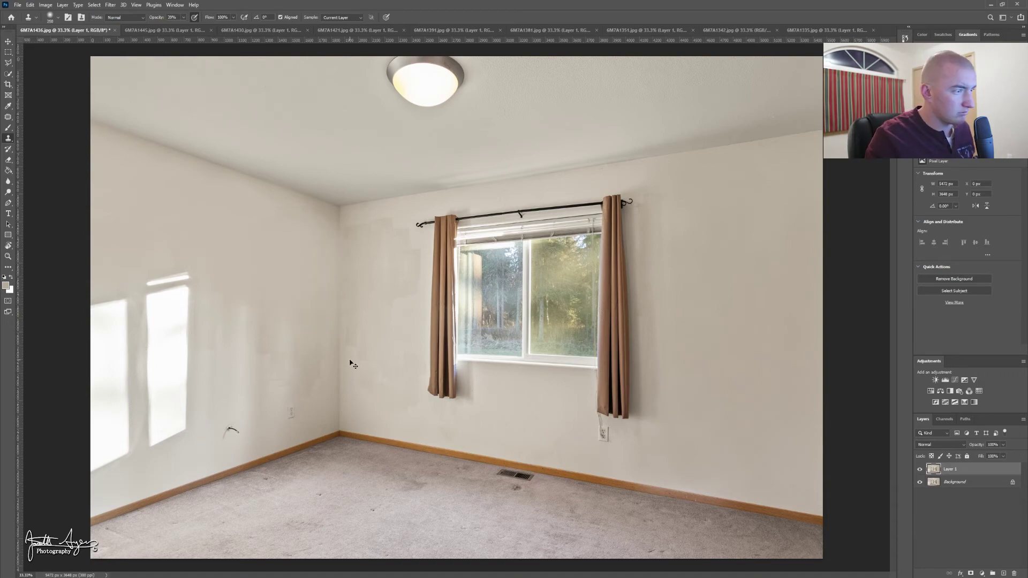
mouse_move(350, 363)
left_mouse_down()
mouse_move(407, 364)
mouse_move(289, 354)
mouse_move(386, 365)
mouse_move(261, 362)
left_mouse_up()
key("bracketleft")
key("bracketleft")
key("bracketleft")
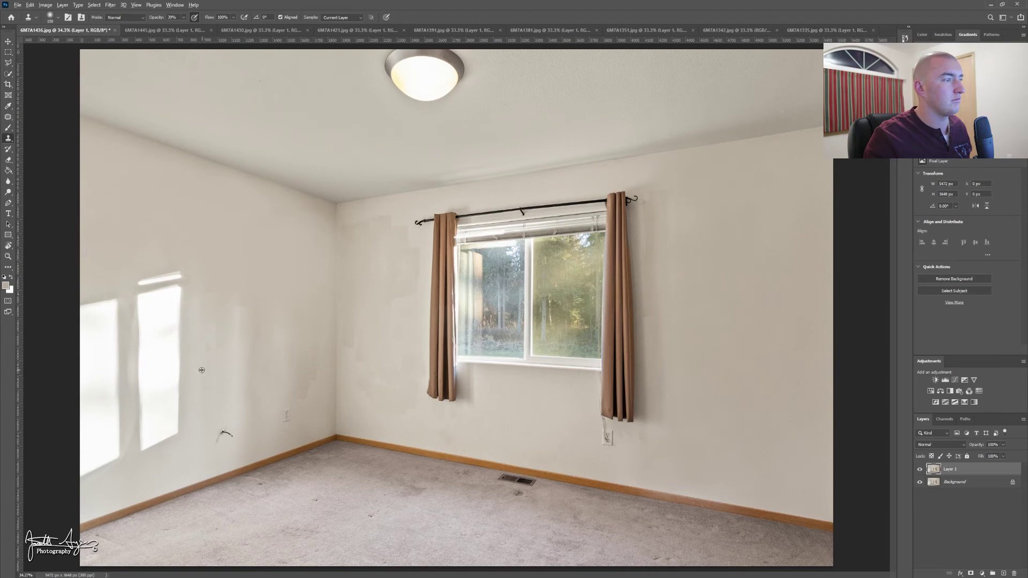
- Sample clean tone from the middle of the left wall and clone it beside the corner, enlarging the brush for broader blending
left_click(241, 267, "alt")
mouse_move(318, 343)
left_mouse_down()
mouse_move(287, 295)
mouse_move(291, 328)
mouse_move(242, 243)
mouse_move(283, 343)
mouse_move(276, 373)
mouse_move(297, 332)
left_mouse_up()
key("bracketright")
key("bracketright")
key("bracketright")
key("bracketright")
key("bracketright")
key("bracketright")
key("bracketright")
key("bracketright")
key("bracketright")
key("bracketright")
left_click(279, 377, "alt")
- Lasso the left wall along the room corner, blend the wall inside the selection with the Clone Stamp, and deselect
key("l")
left_click(336, 203)
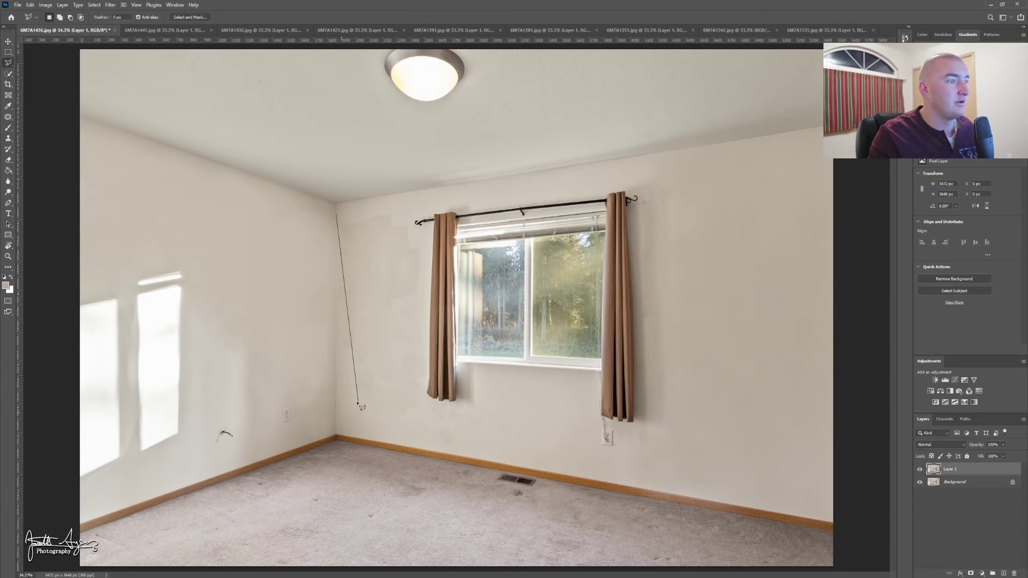
left_click(336, 421)
left_click(291, 421)
left_click(291, 409)
left_click(244, 395)
left_click(176, 338)
left_click(69, 145)
key("s")
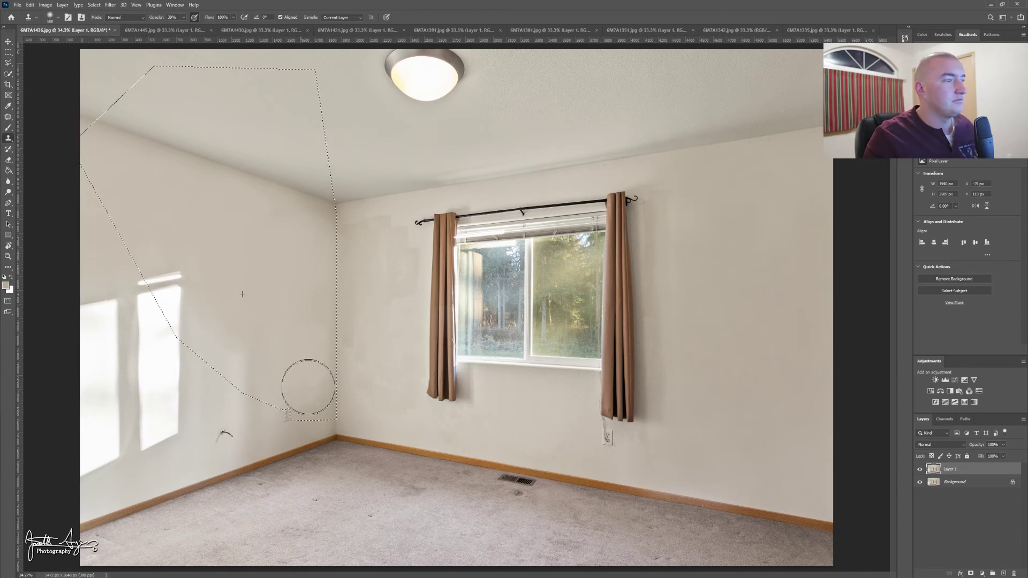
key("ctrl+d")
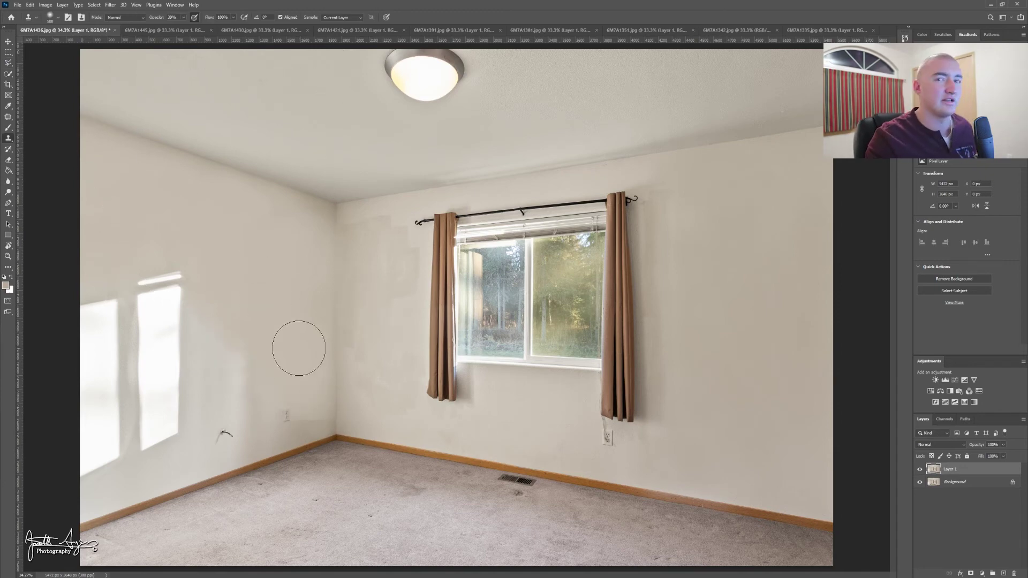
- Sample wall tone near the corner on the left wall and reduce the Clone Stamp brush for finer blending
left_click(310, 346, "alt")
key("bracketleft")
key("bracketleft")
key("bracketleft")
key("bracketleft")
key("bracketleft")
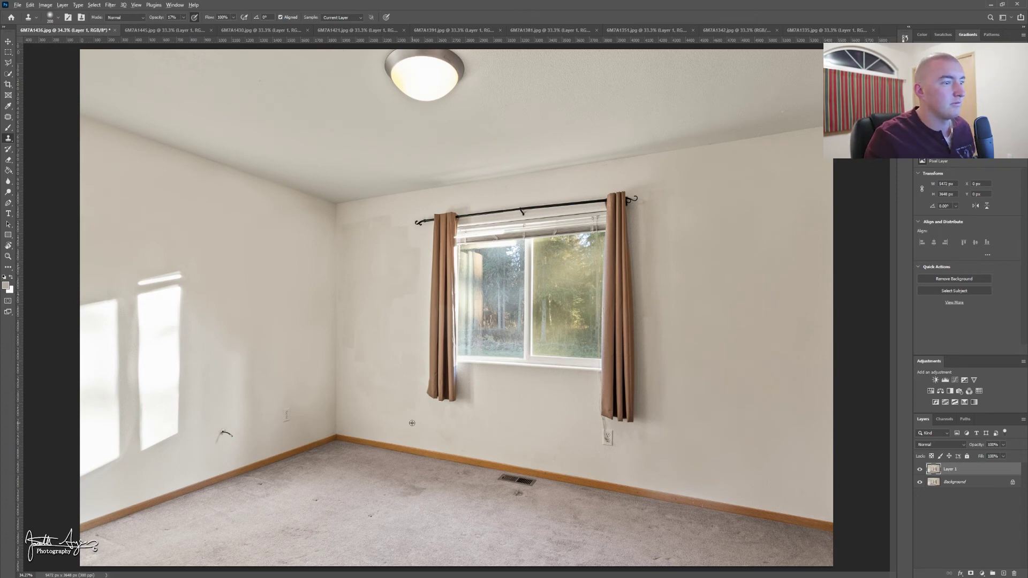
- Clone over the uneven patches between the room corner and the left curtain, using 38% and 63% opacity
key("3")
key("8")
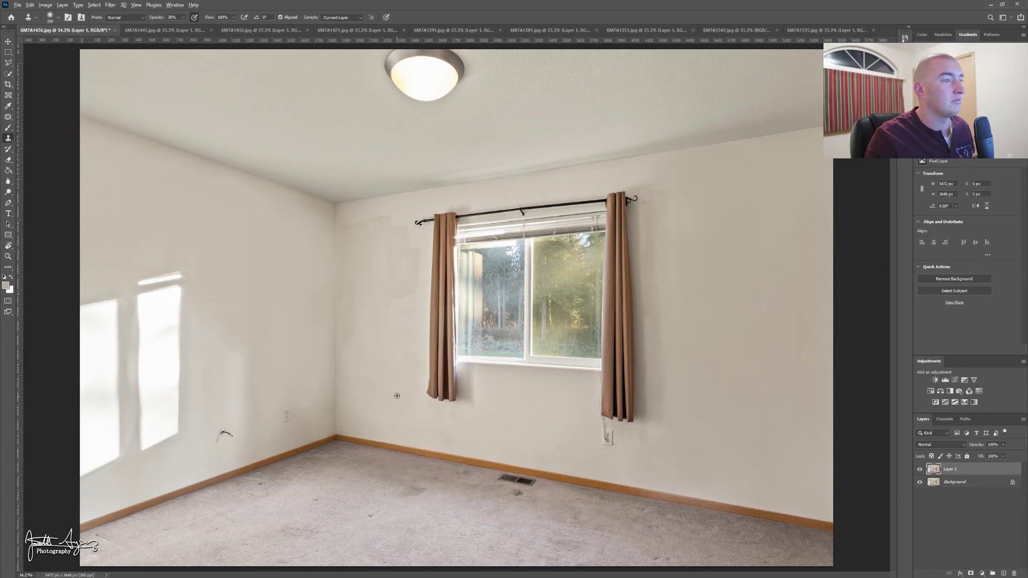
key("6")
key("3")
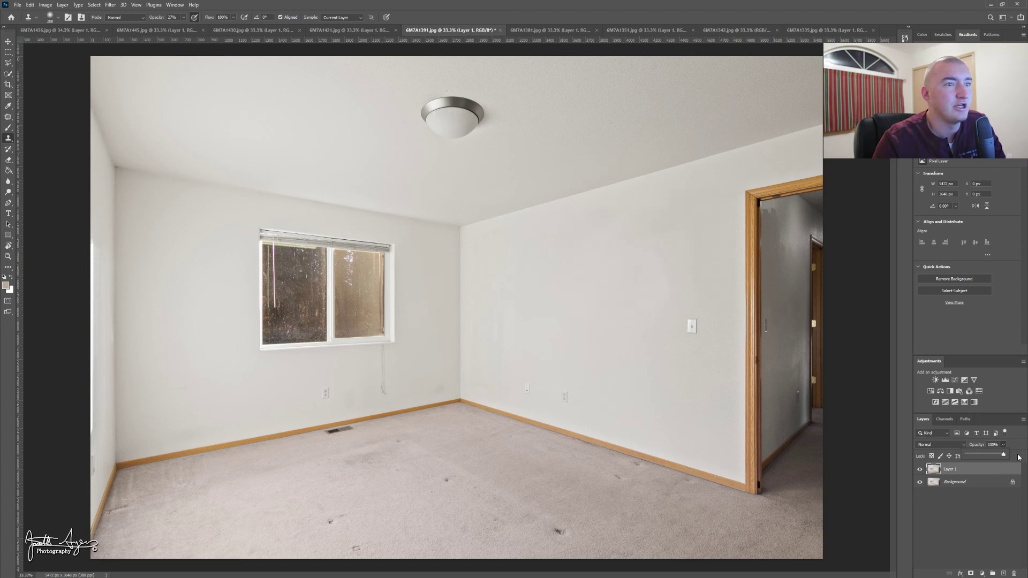
- Review the retouched walls and layer opacity in 6M7A1381.jpg, and return to 6M7A1436.jpg
left_click(560, 30)
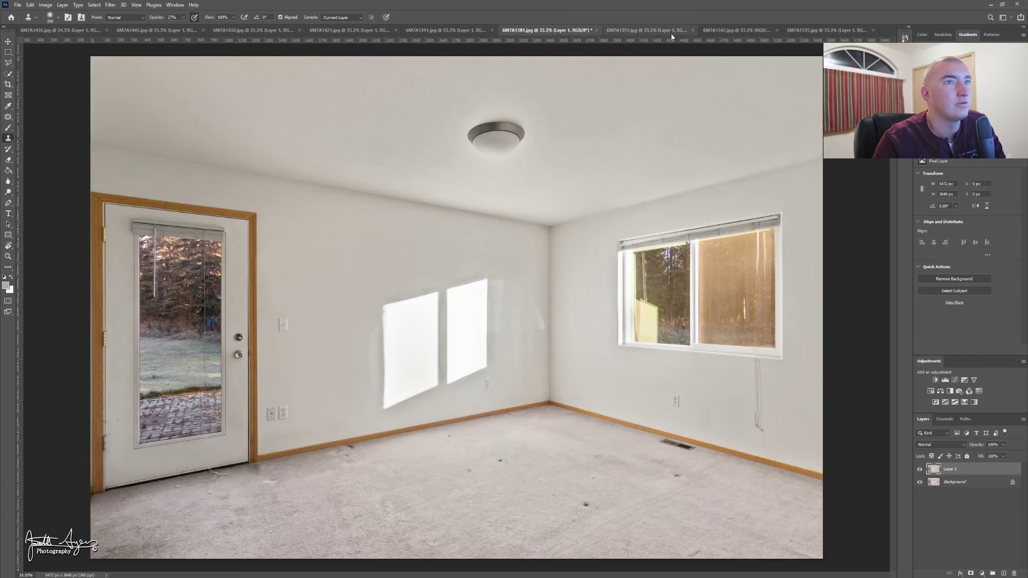
left_click_drag(1004, 447, 996, 457)
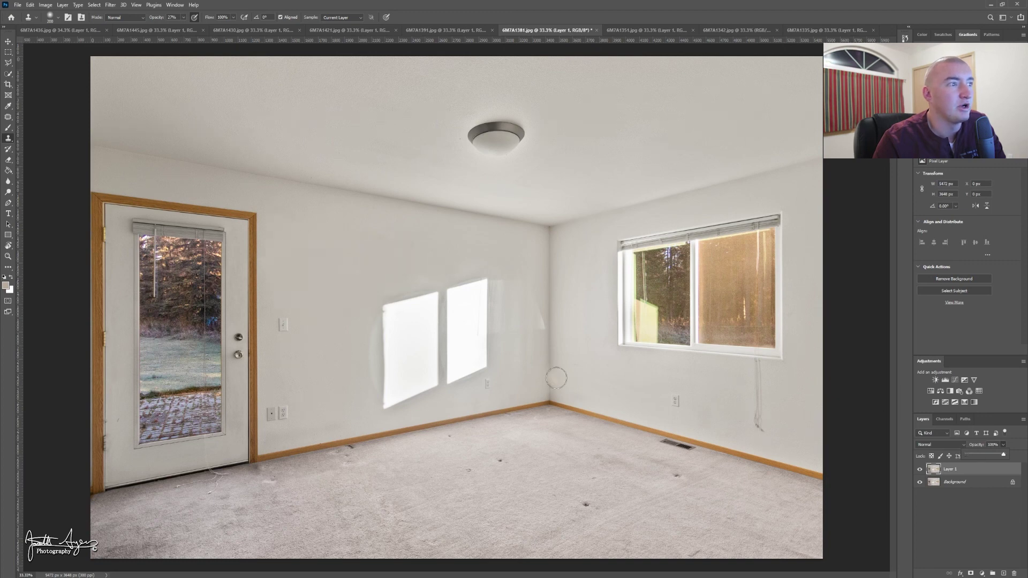
left_click(69, 31)
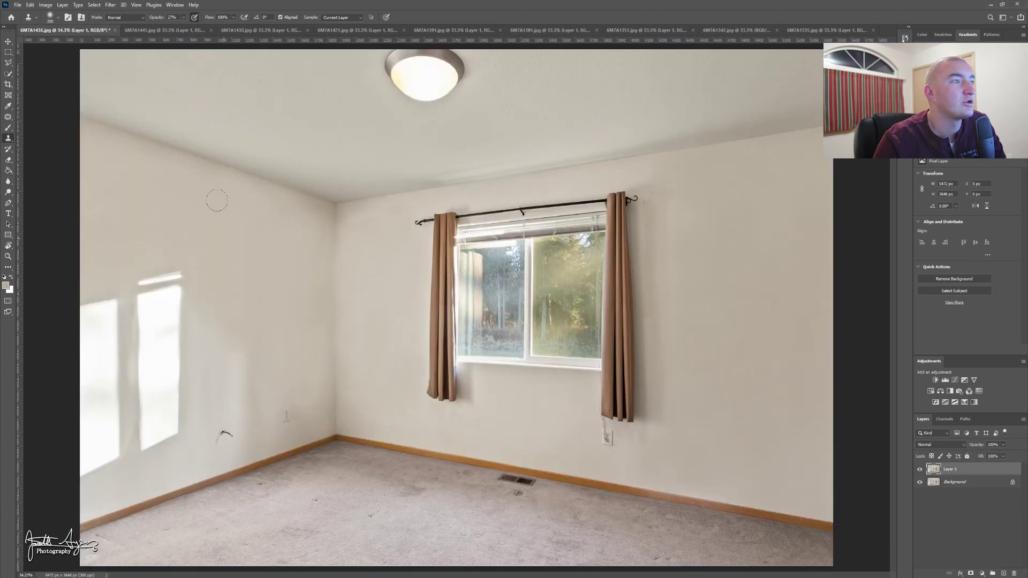